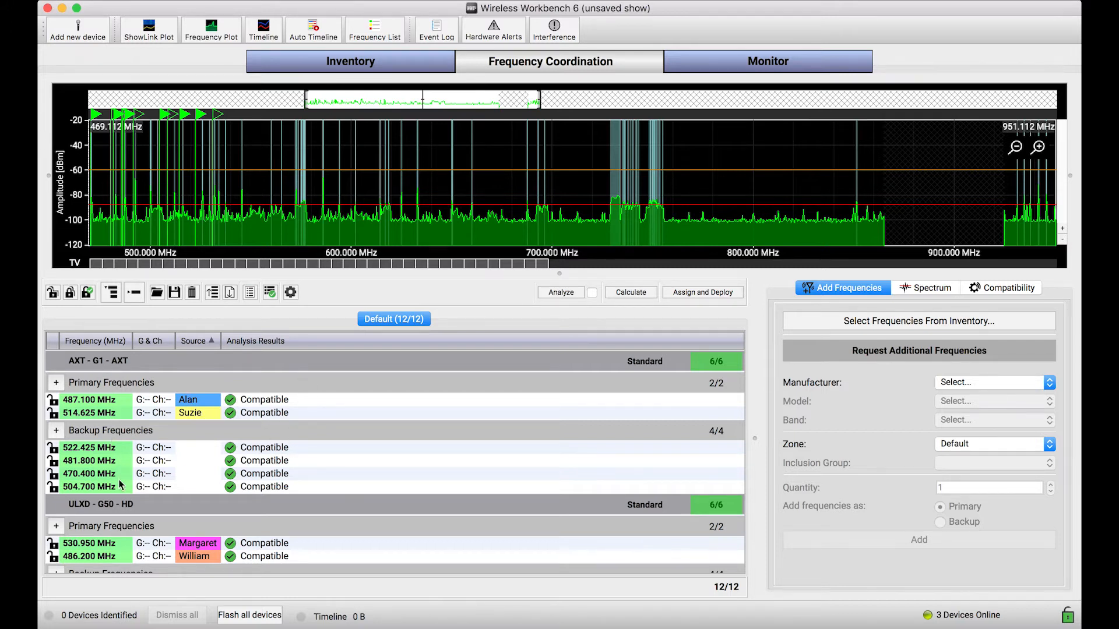
Calculate a new set of compatible frequencies for the AXT G1 and ULXD G50 groups in the Default zone
scroll(121, 485, down, 1)
scroll(145, 496, up, 1)
click(636, 295)
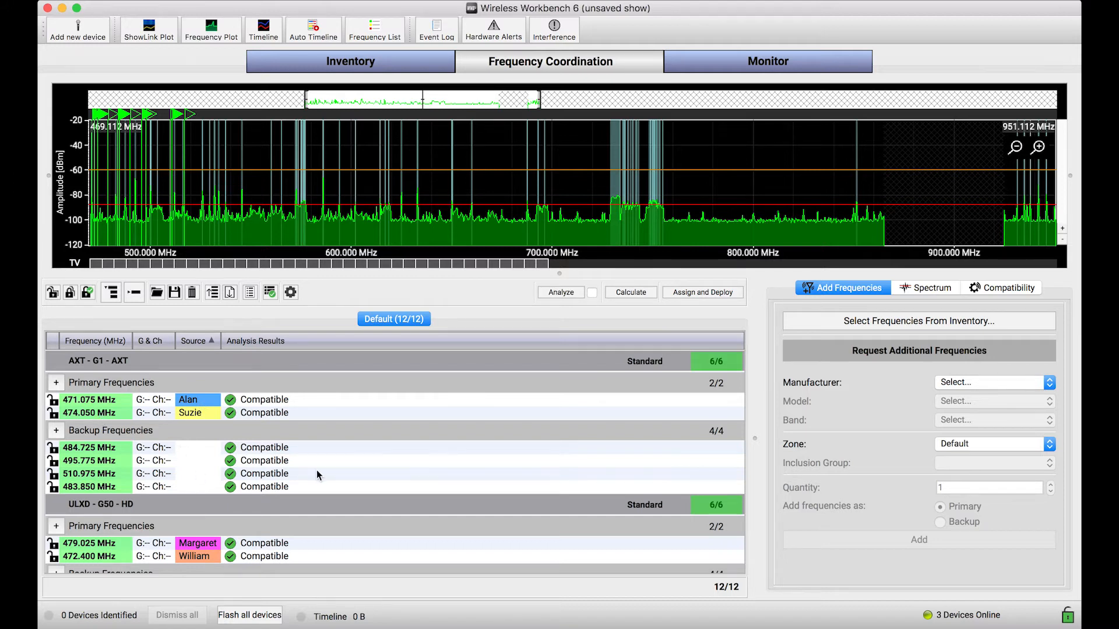
In Assign and Deploy, reassign the blue AXT G1 channel to 495.775 MHz and the yellow one to 484.725 MHz
click(702, 294)
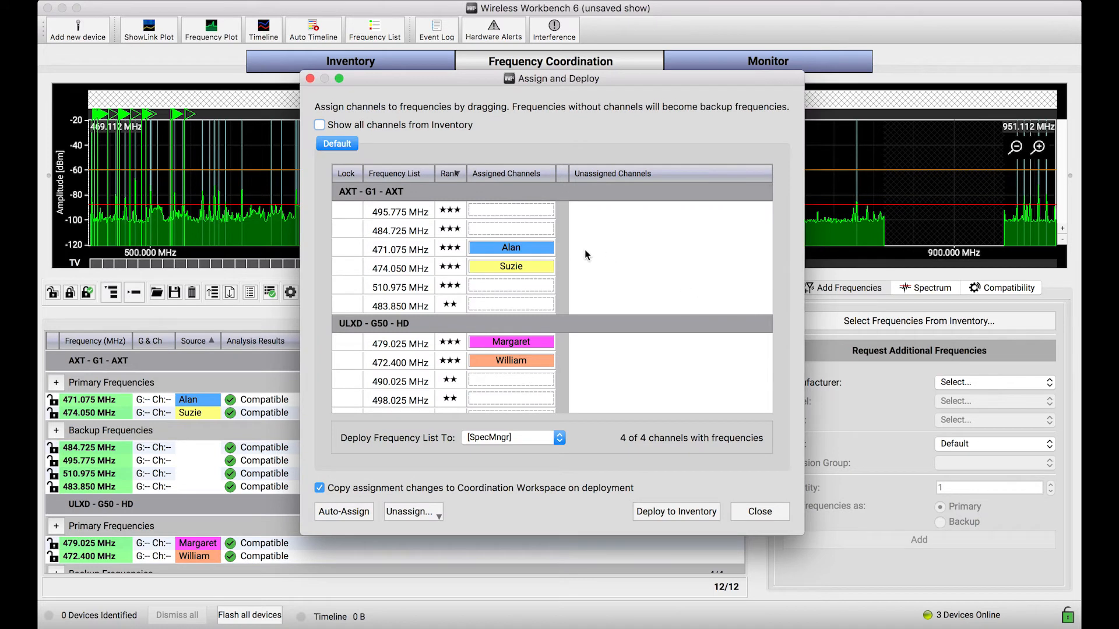
scroll(530, 249, down, 1)
drag(522, 247, 513, 226)
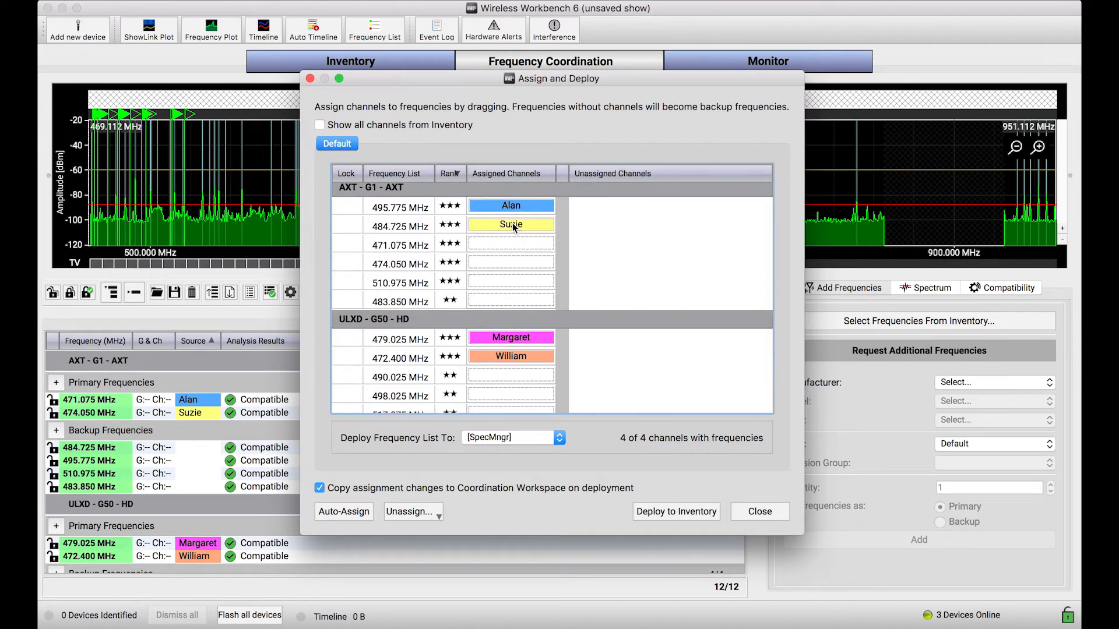
scroll(513, 300, down, 1)
scroll(540, 306, up, 1)
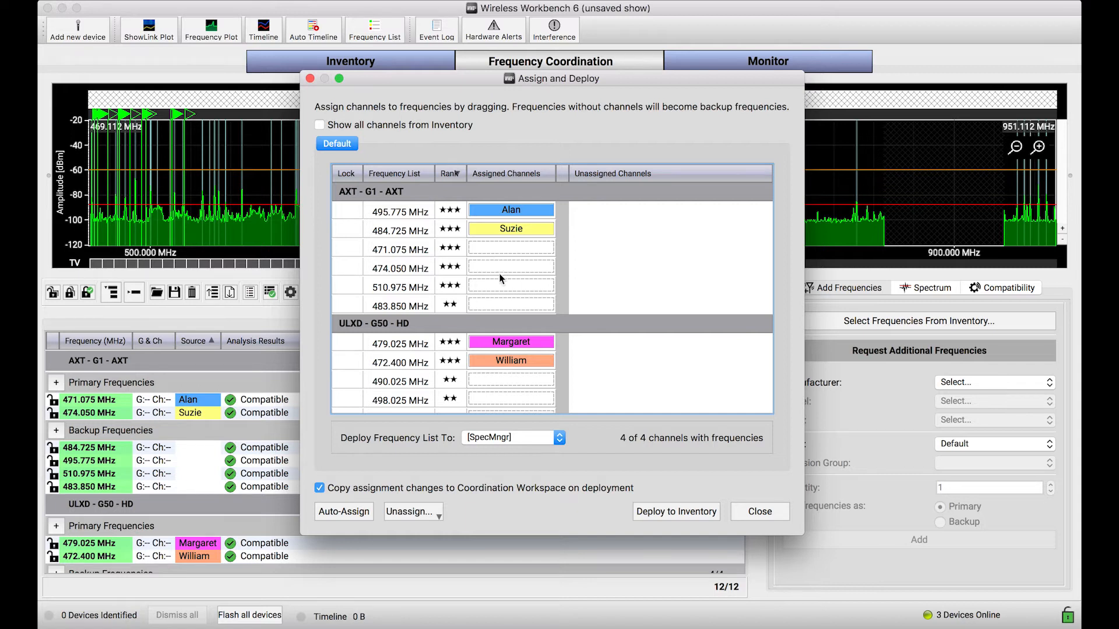
scroll(510, 297, down, 1)
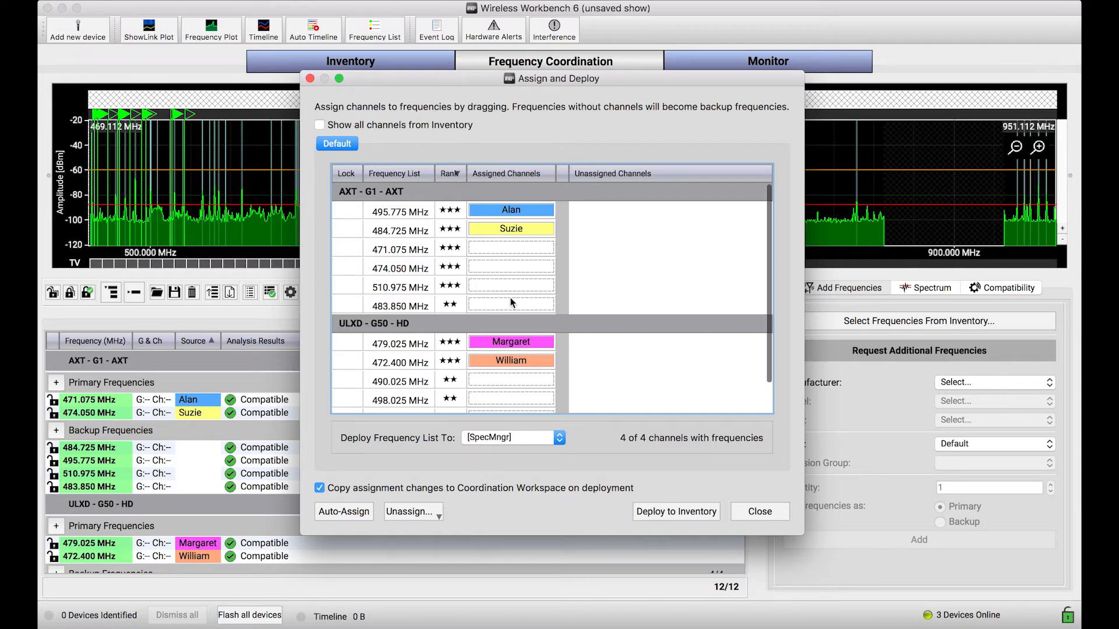
scroll(510, 299, down, 2)
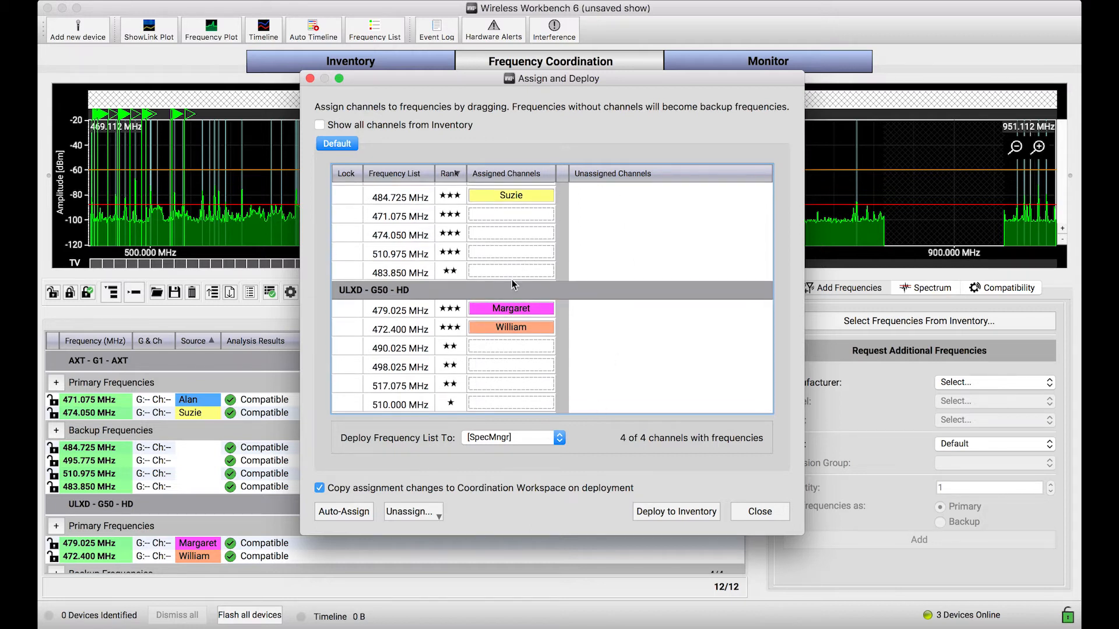
Keep [SpecMngr] as the frequency list destination, deploy the assignments to inventory, and close Assign and Deploy
click(499, 437)
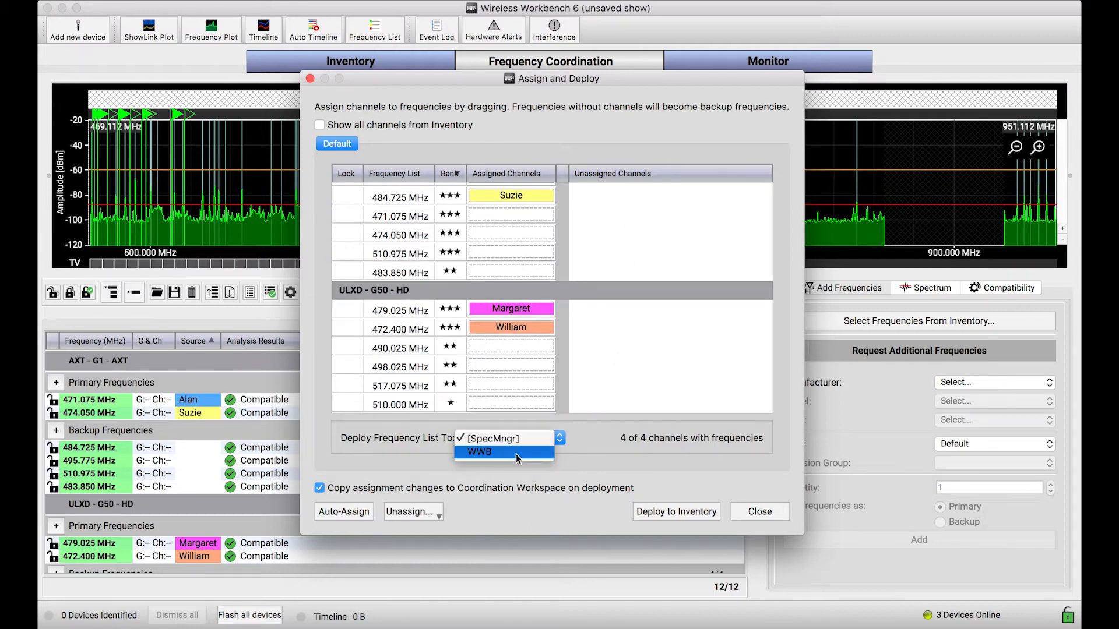
click(524, 440)
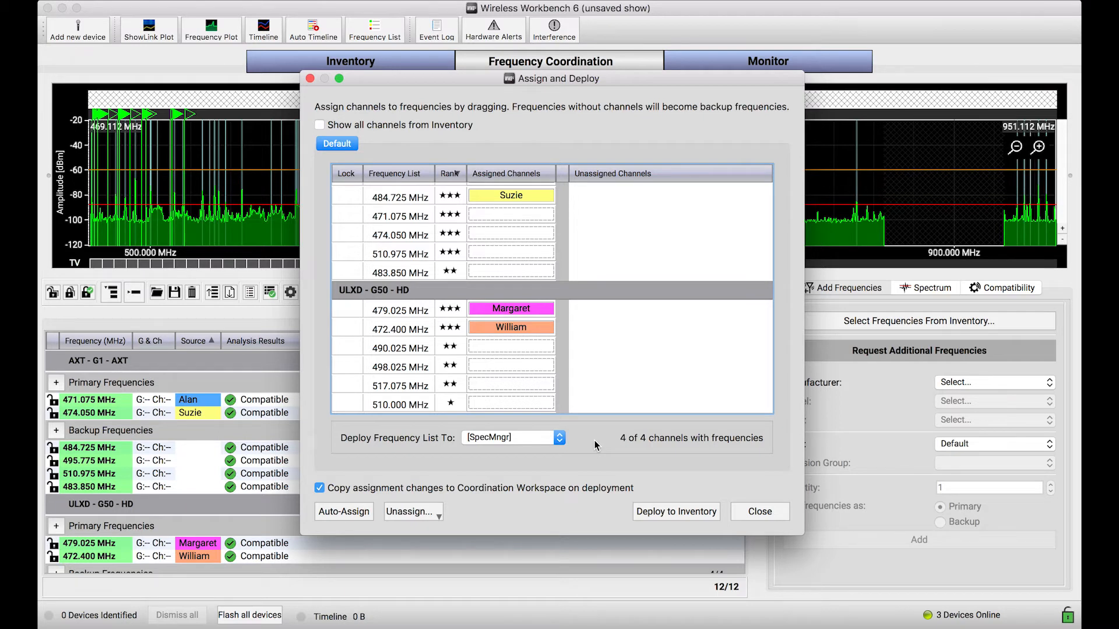
scroll(623, 385, up, 2)
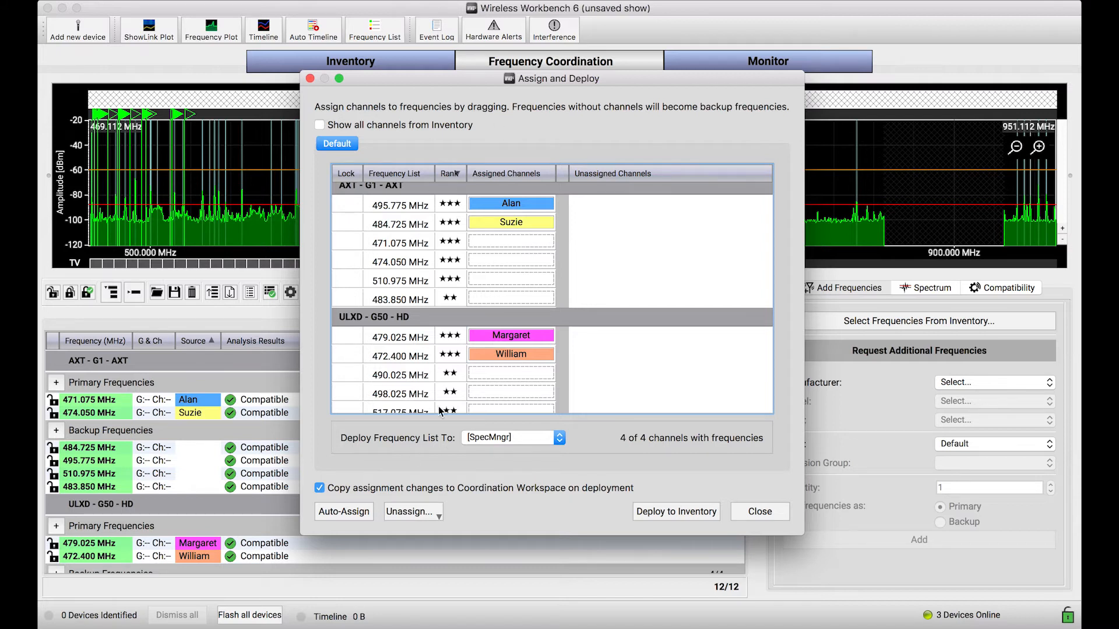
click(689, 512)
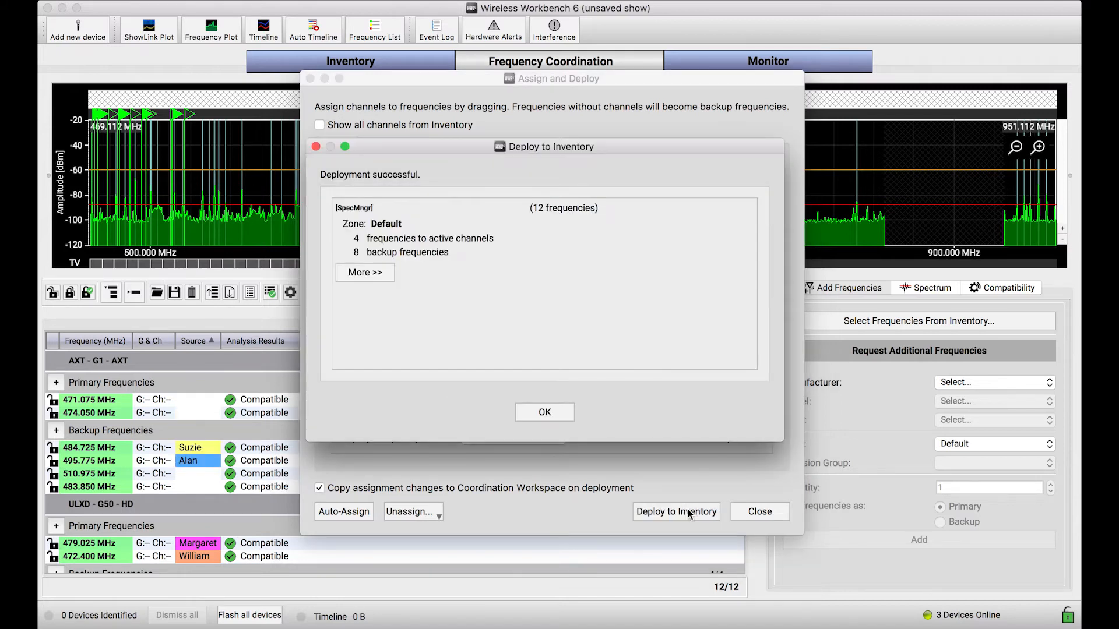
click(557, 413)
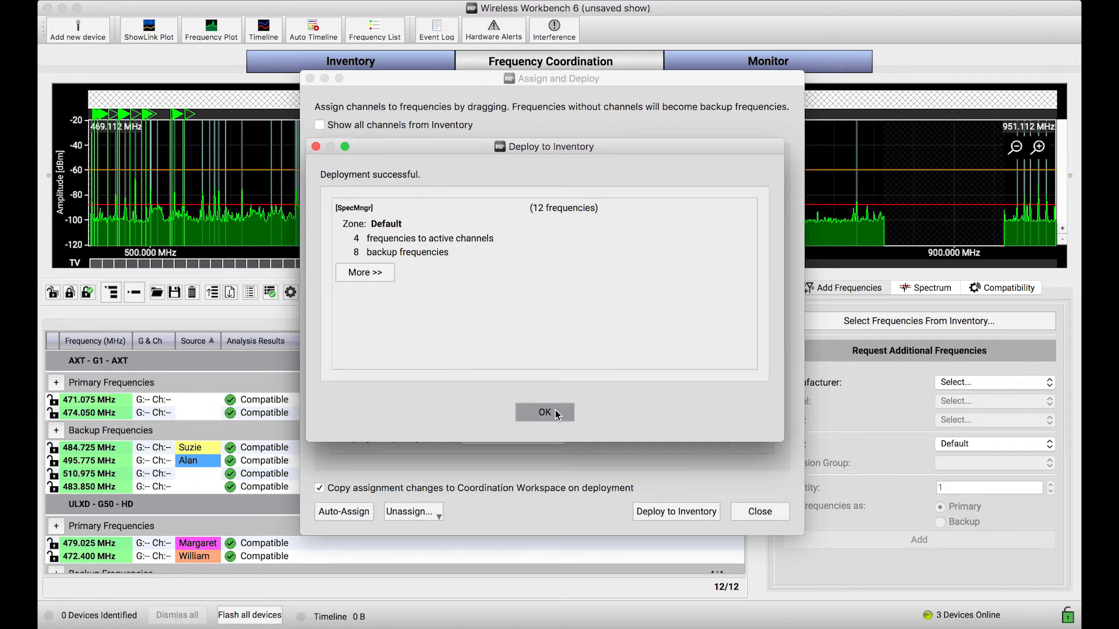
click(769, 513)
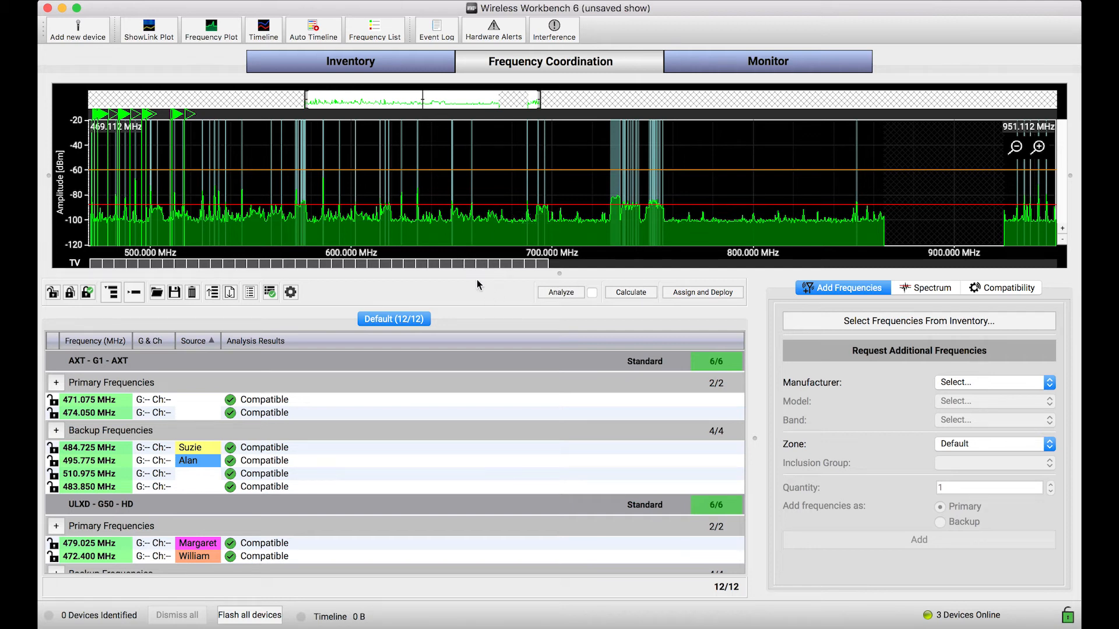
Examine the in-use and backup frequencies in the Frequency List with the backups sorted by rank, and close it
click(384, 36)
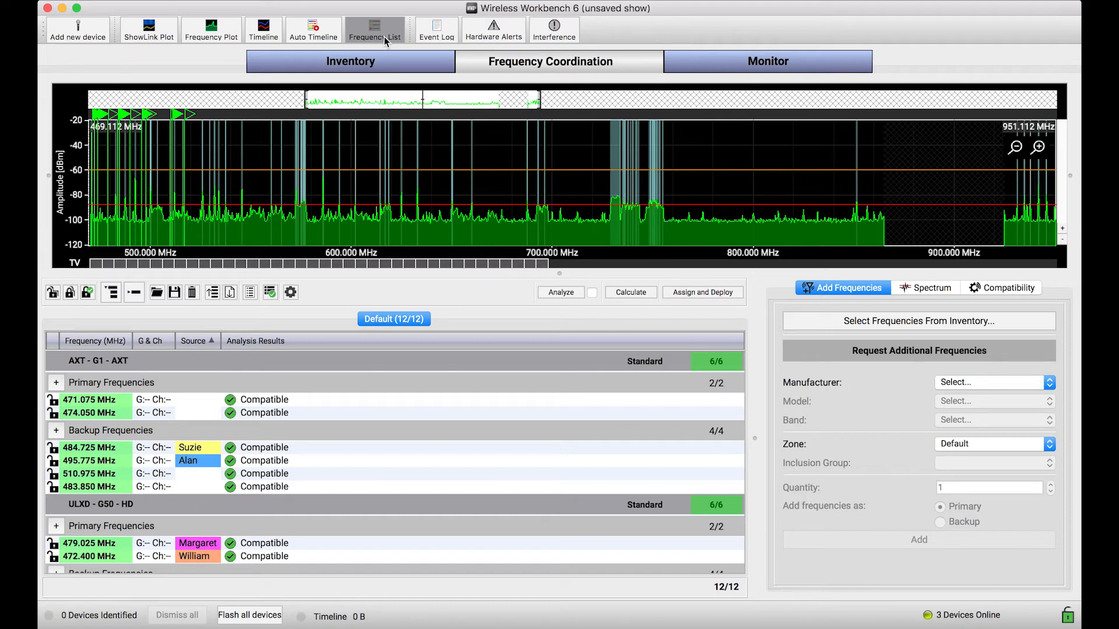
click(383, 37)
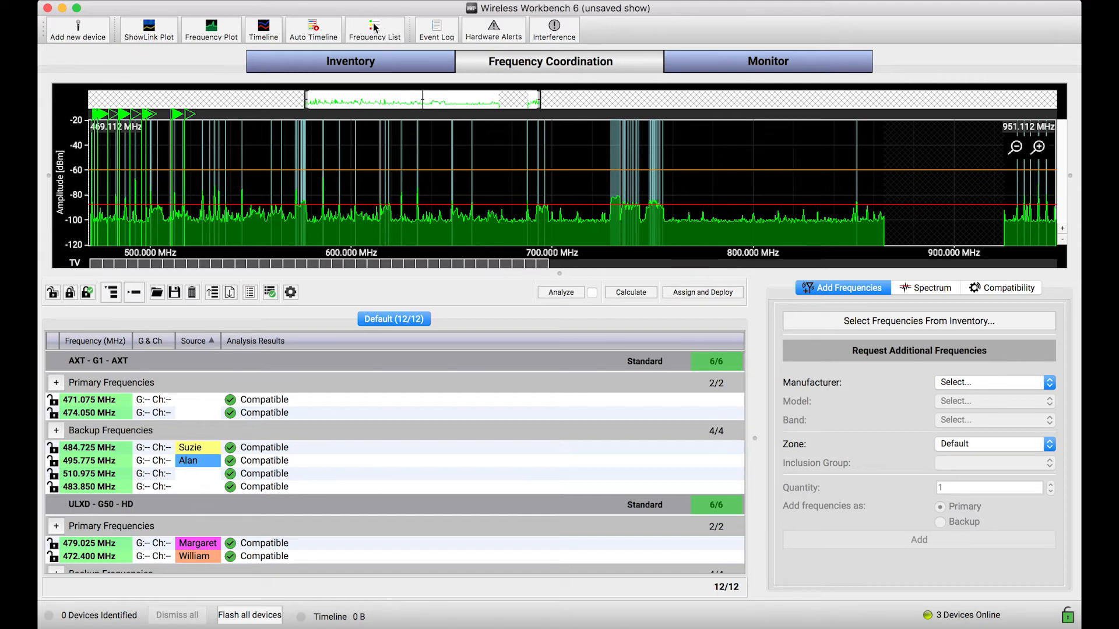
click(383, 33)
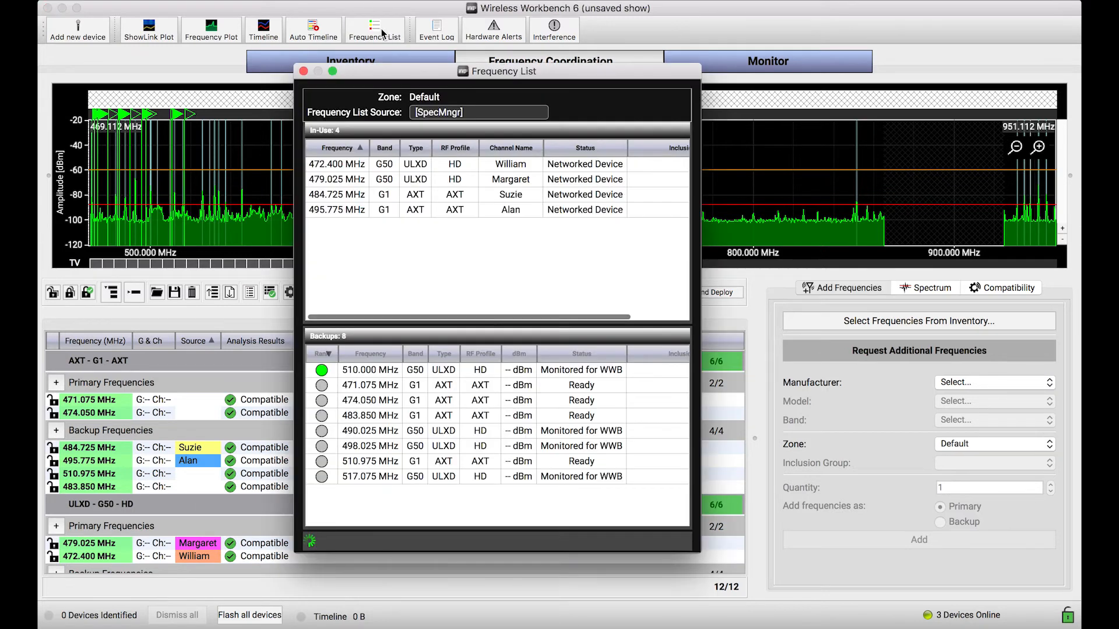
drag(447, 72, 486, 57)
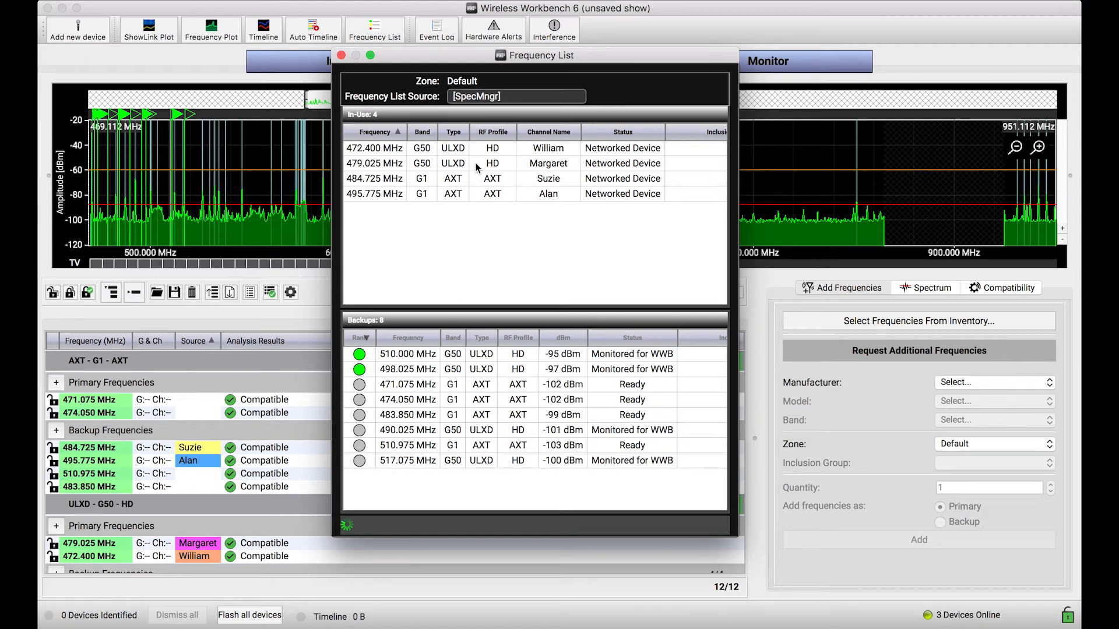
click(365, 338)
click(366, 339)
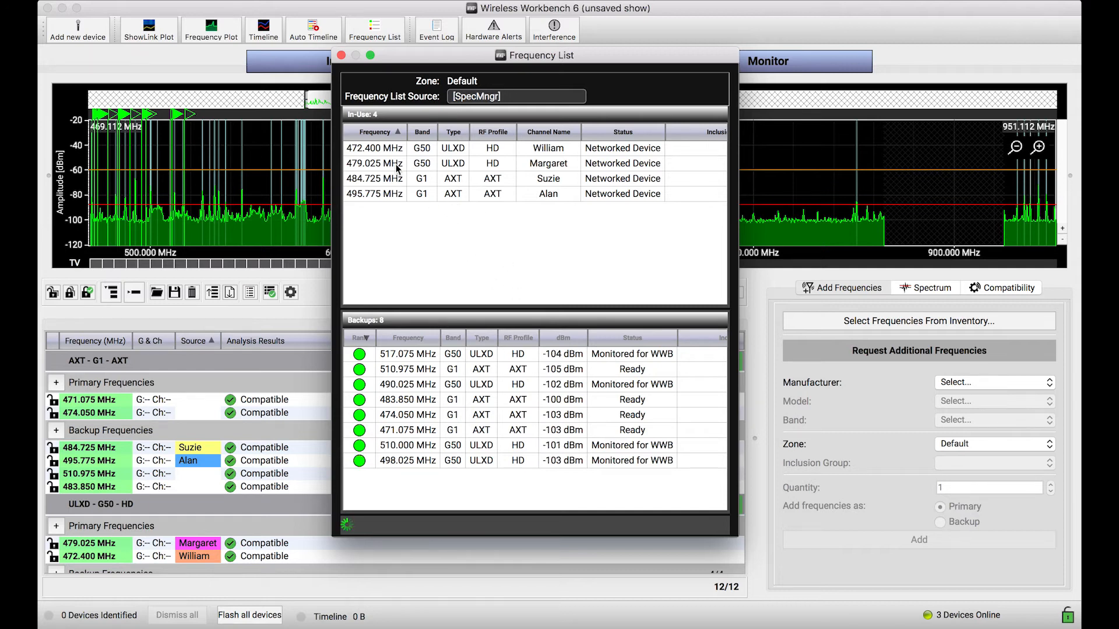
click(341, 56)
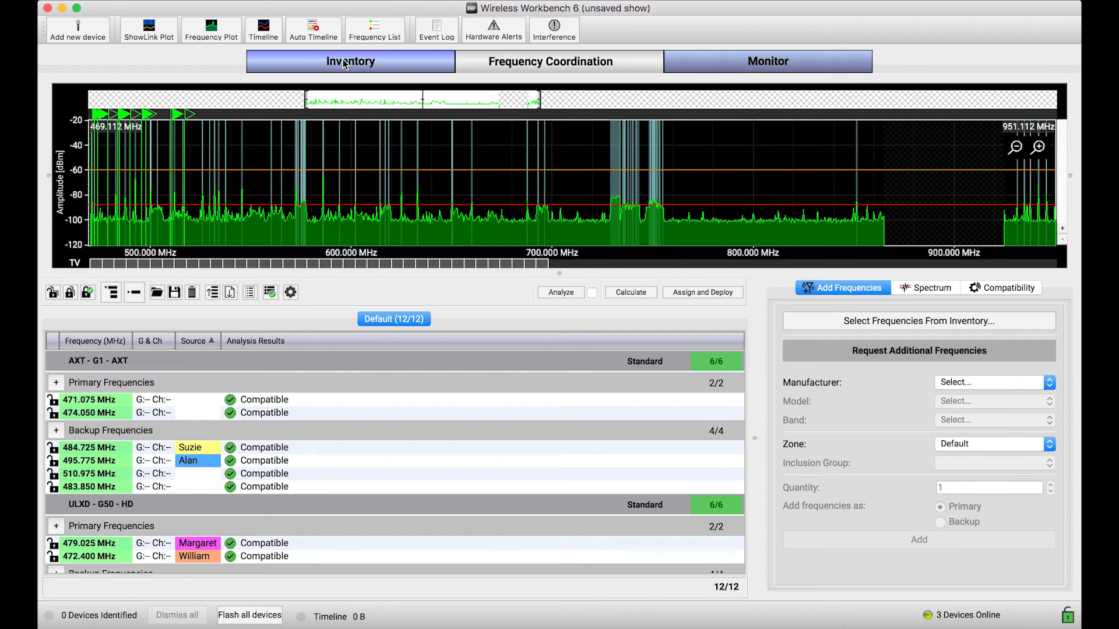
In the Monitor view, switch the displayed ULXD channel strip to the 490.025 MHz backup from the [SpecMngr] frequency list
click(718, 61)
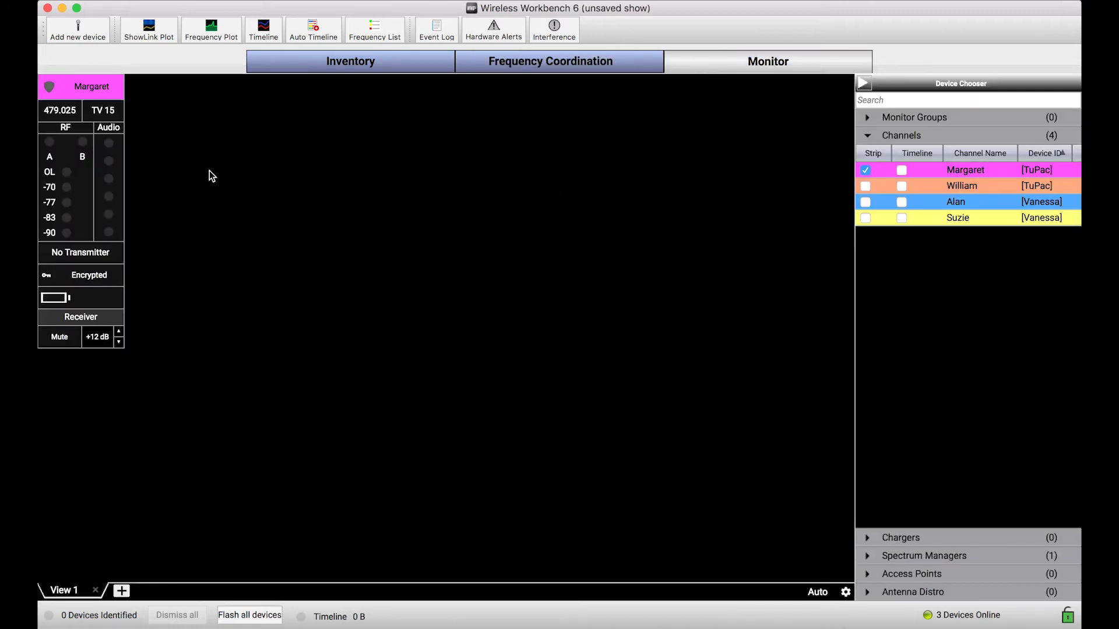
click(71, 170)
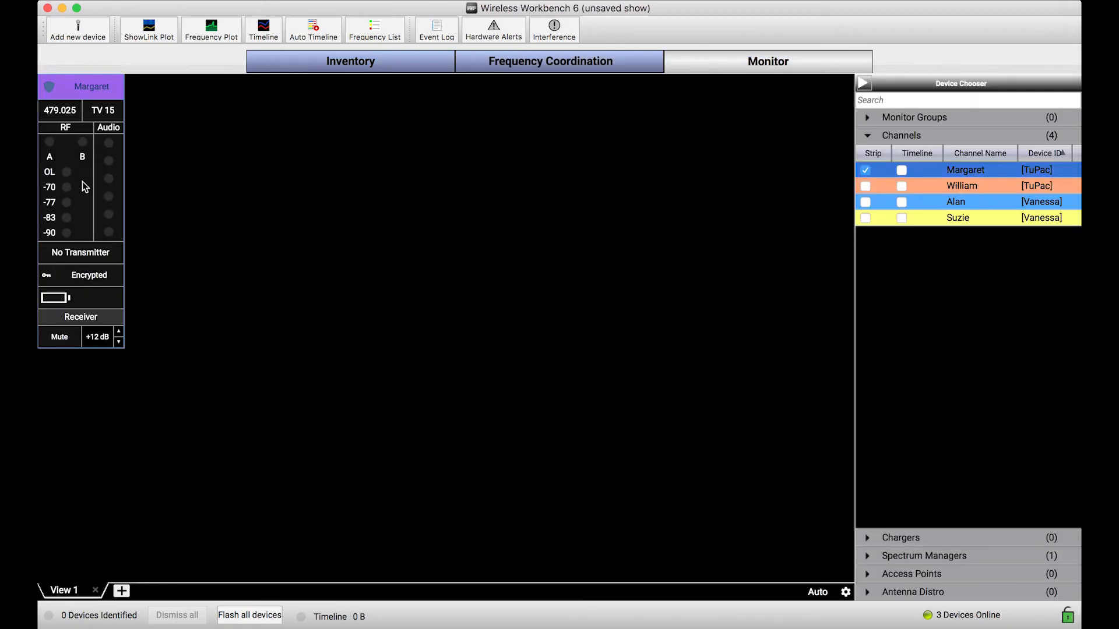
click(209, 233)
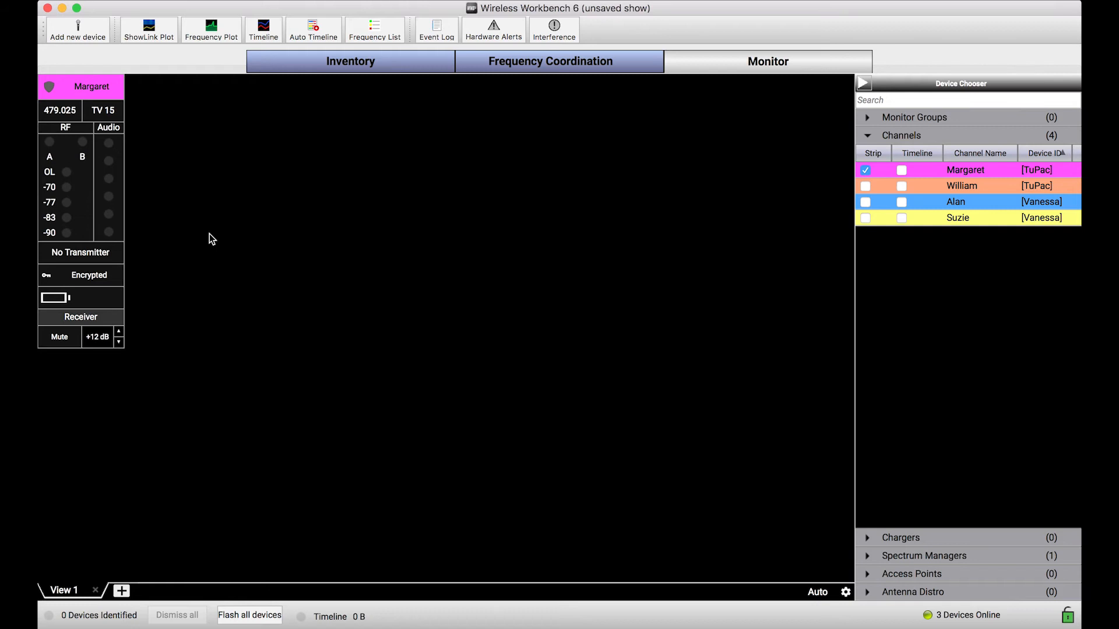
right_click(89, 177)
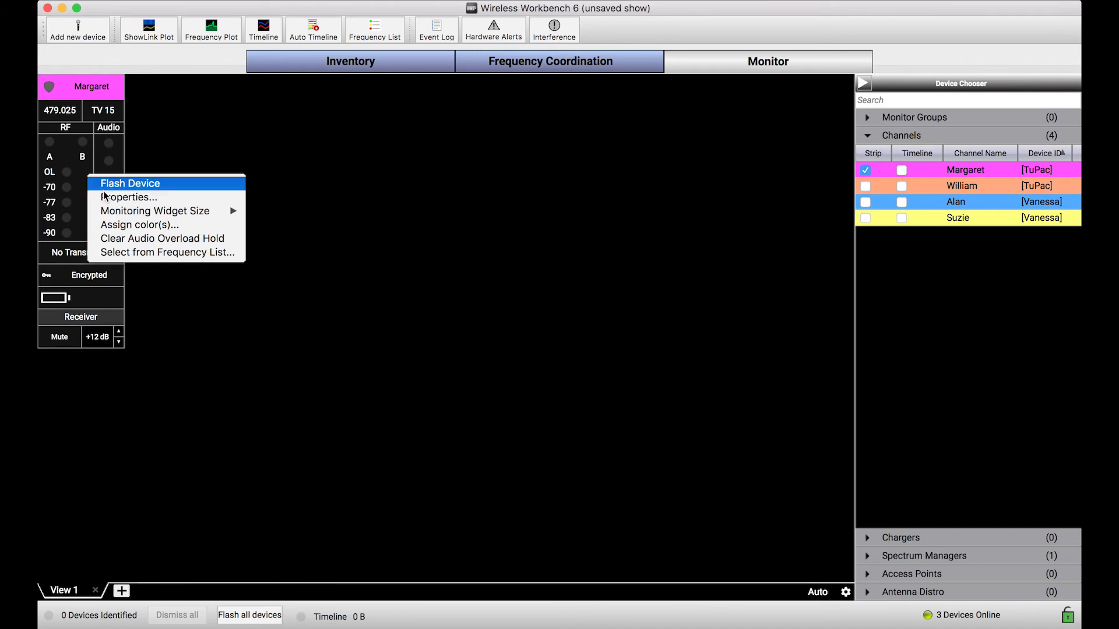
click(166, 254)
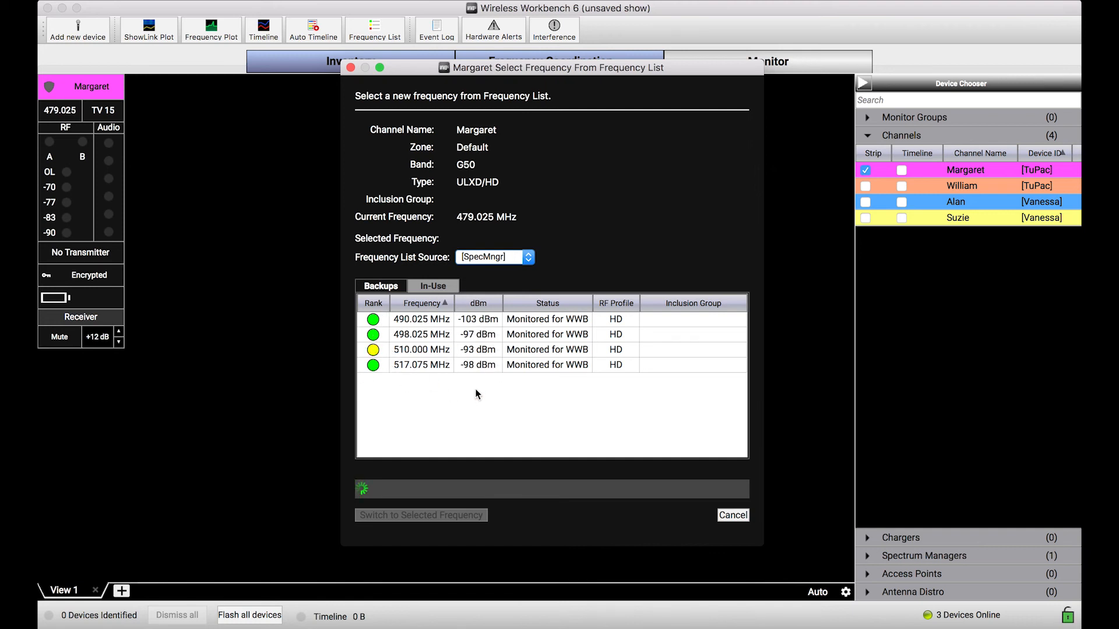
click(374, 321)
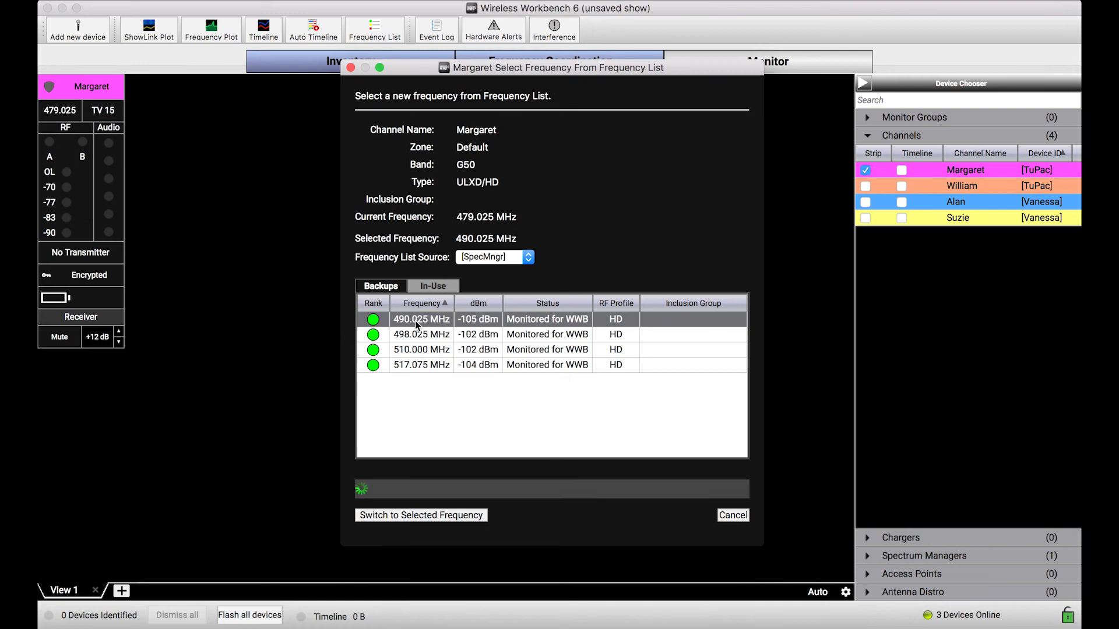
click(435, 516)
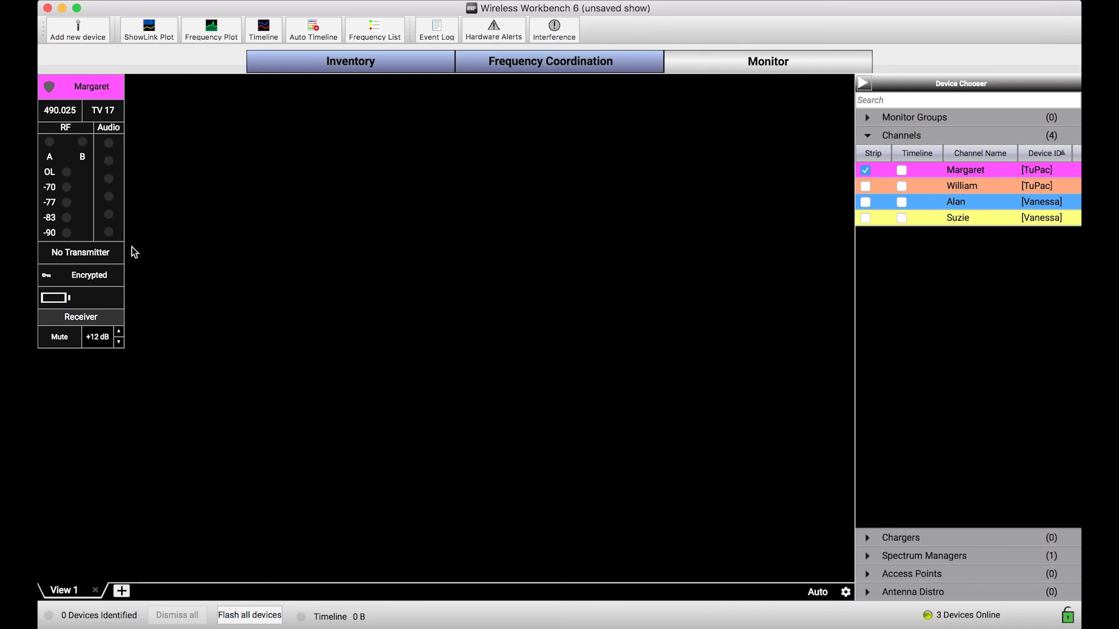
click(80, 220)
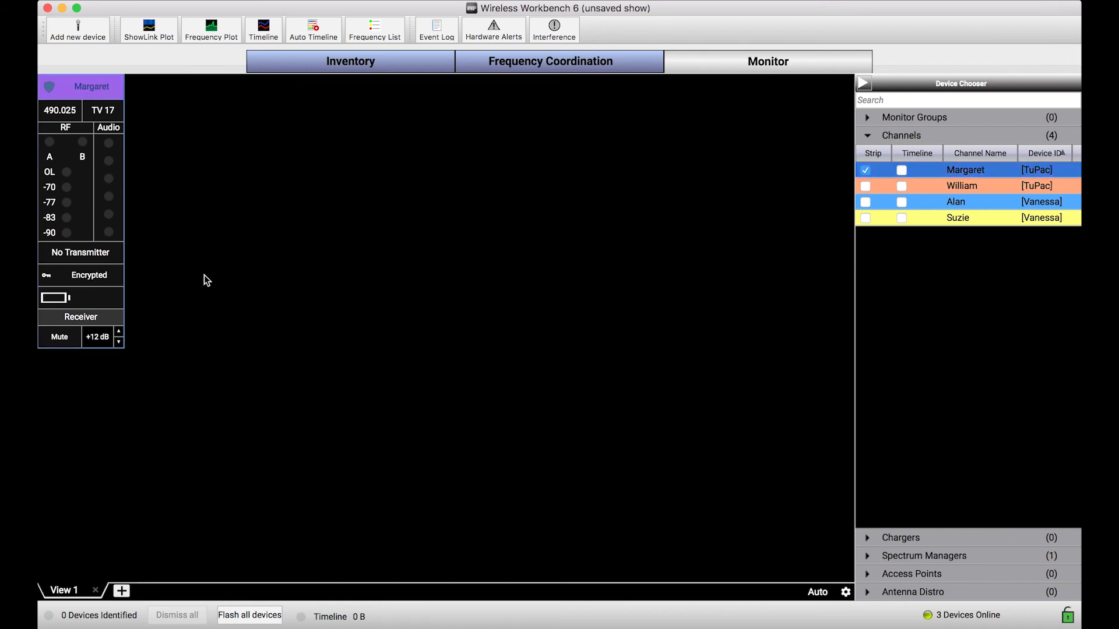
click(236, 266)
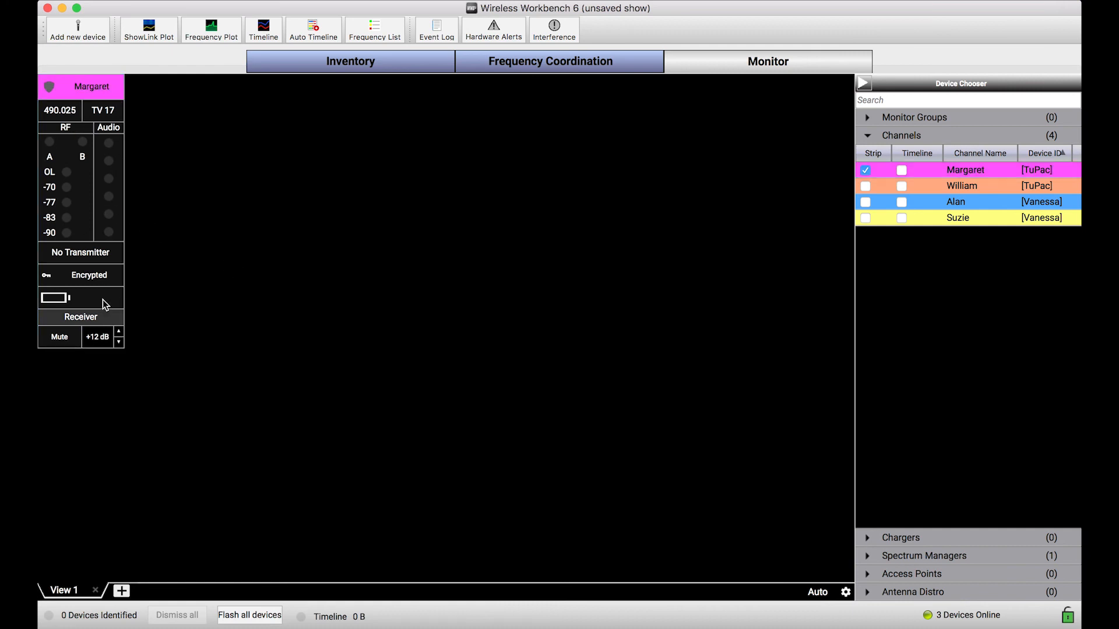